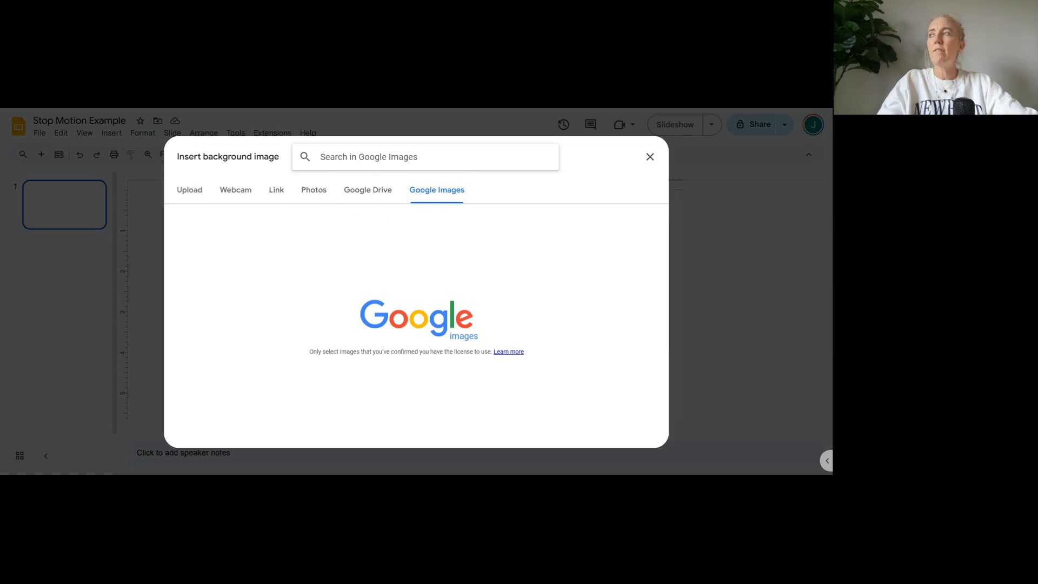
# Search Google Images for "field of daisies" and set a daisy meadow photo with a tree-covered hillside as the slide background.
pyautogui.write('field of daisies')
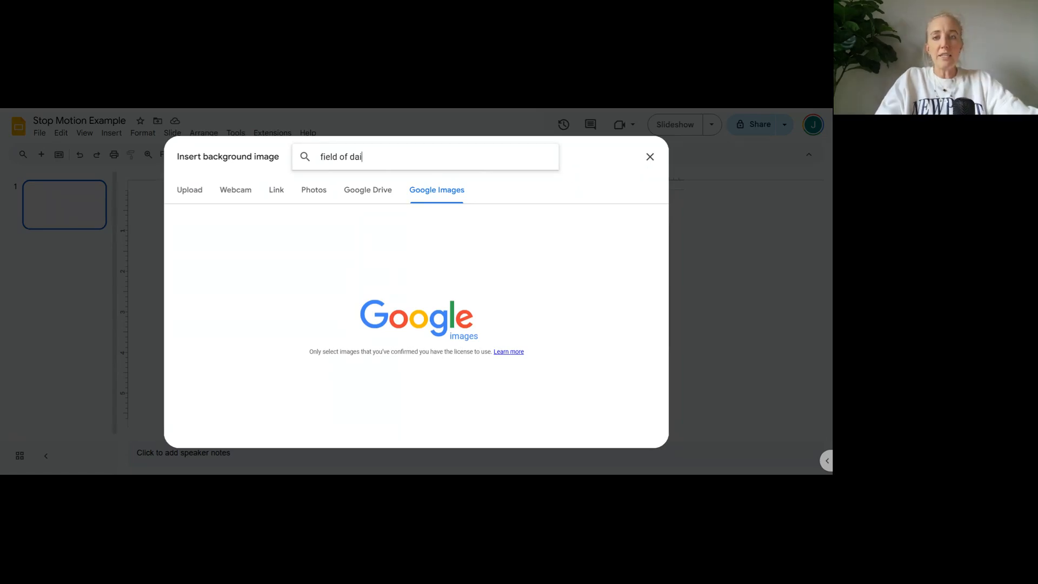
pyautogui.press('Return')
pyautogui.click(594, 238)
pyautogui.click(635, 431)
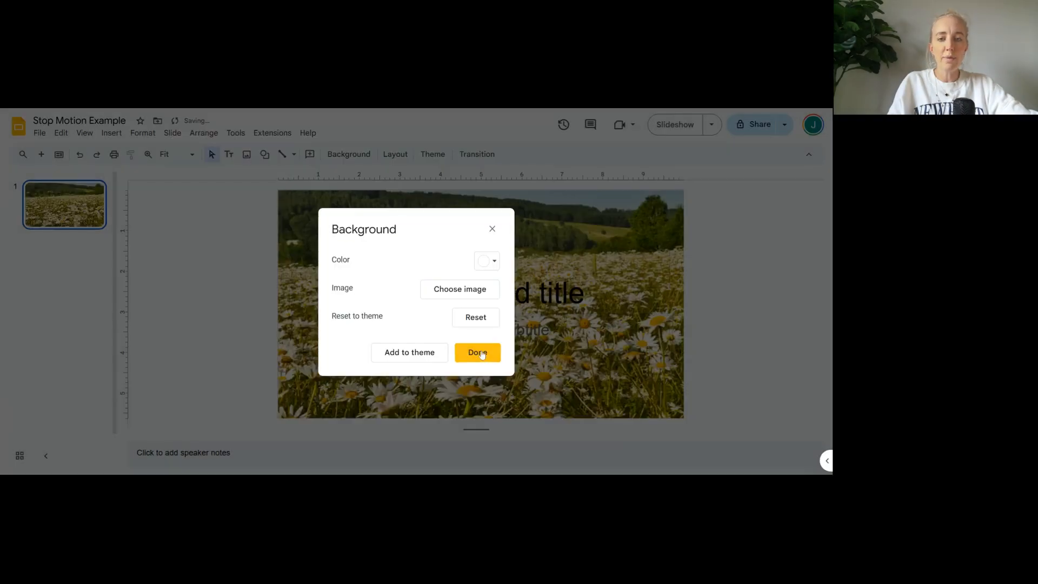
pyautogui.click(486, 360)
# Delete the subtitle and title placeholders from the slide.
pyautogui.click(471, 313)
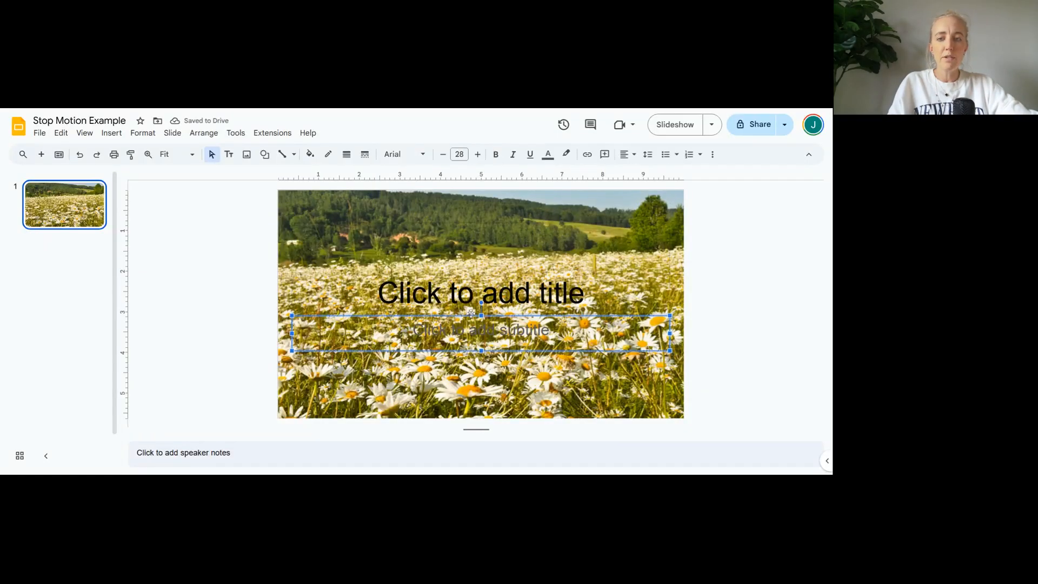
pyautogui.press('Delete')
pyautogui.click(471, 313)
pyautogui.press('Delete')
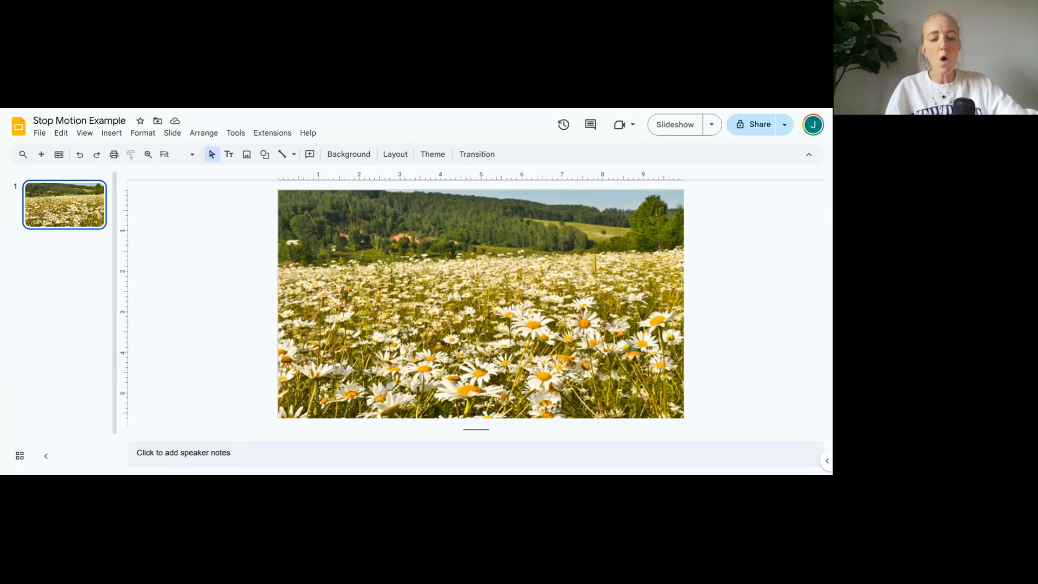
# Paste the rooster-and-rider picture, shrink it, tilt it slightly clockwise and place it partly over the slide's lower right edge.
pyautogui.hotkey('ctrl', 'v')
pyautogui.moveTo(293, 252); pyautogui.dragTo(472, 298)
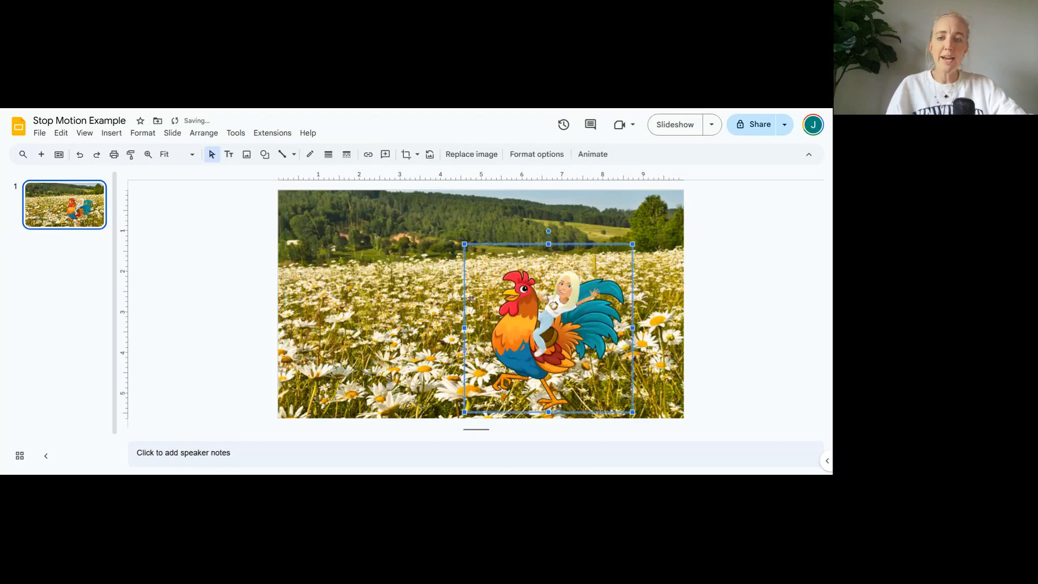
pyautogui.moveTo(633, 327); pyautogui.dragTo(620, 334)
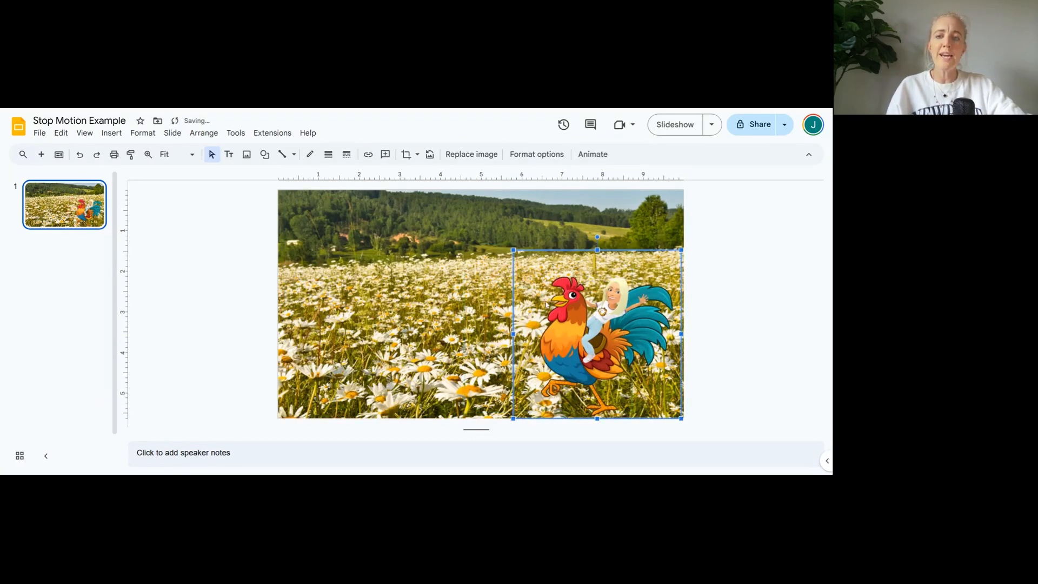
pyautogui.moveTo(514, 251); pyautogui.dragTo(542, 276)
pyautogui.moveTo(609, 261); pyautogui.dragTo(620, 262)
pyautogui.moveTo(588, 321); pyautogui.dragTo(561, 283)
pyautogui.moveTo(595, 313); pyautogui.dragTo(620, 331)
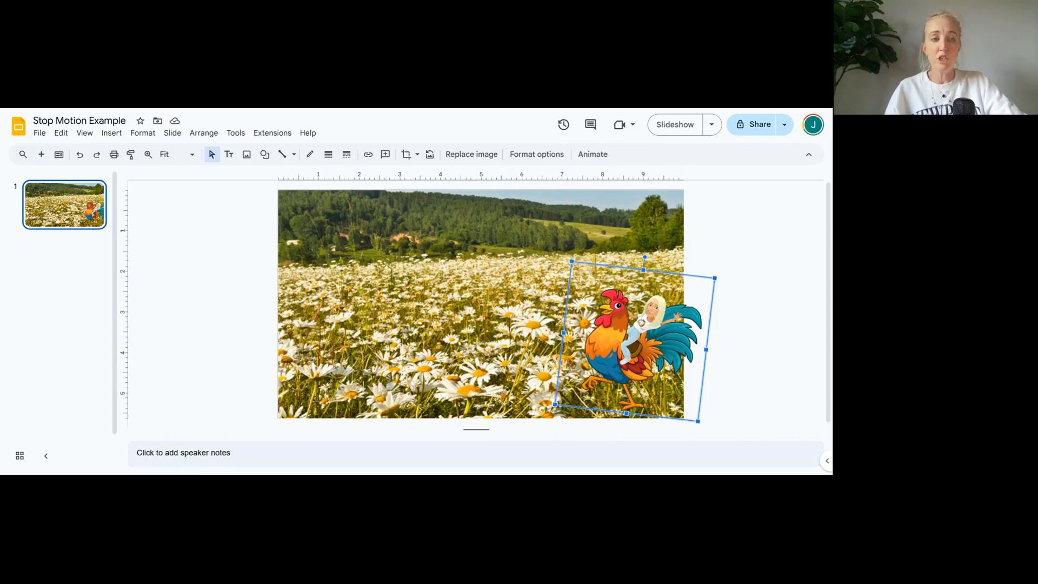
# Duplicate the first slide and shift the rooster slightly to the left on the copy.
pyautogui.rightClick(68, 199)
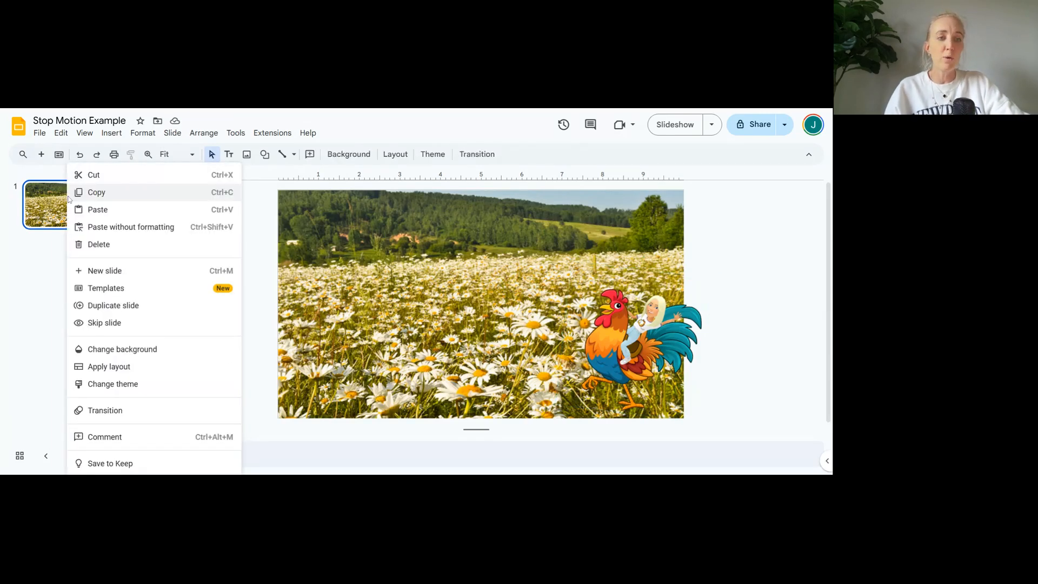
pyautogui.click(117, 305)
pyautogui.click(608, 364)
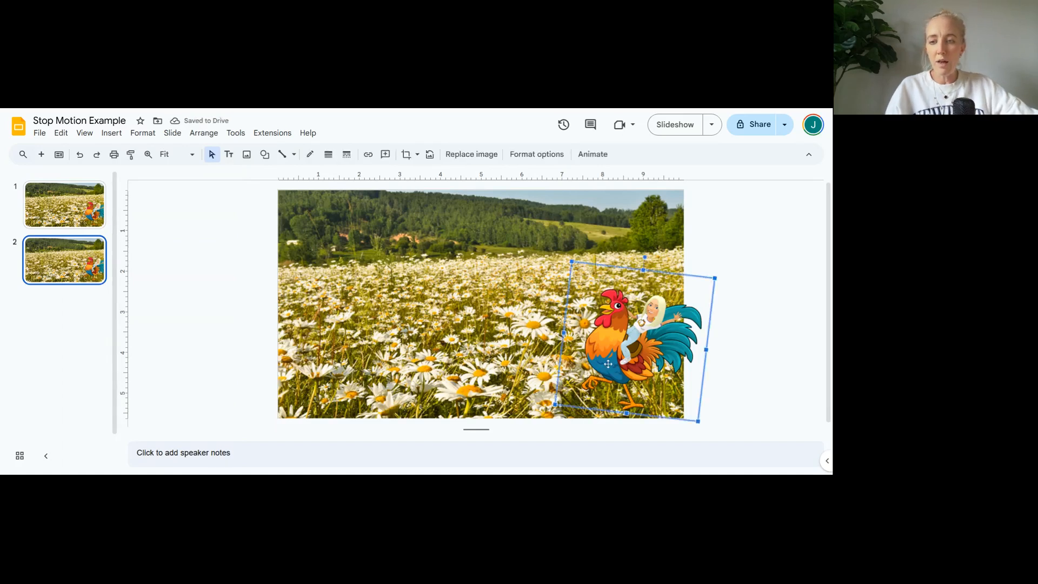
pyautogui.moveTo(609, 364); pyautogui.dragTo(580, 349)
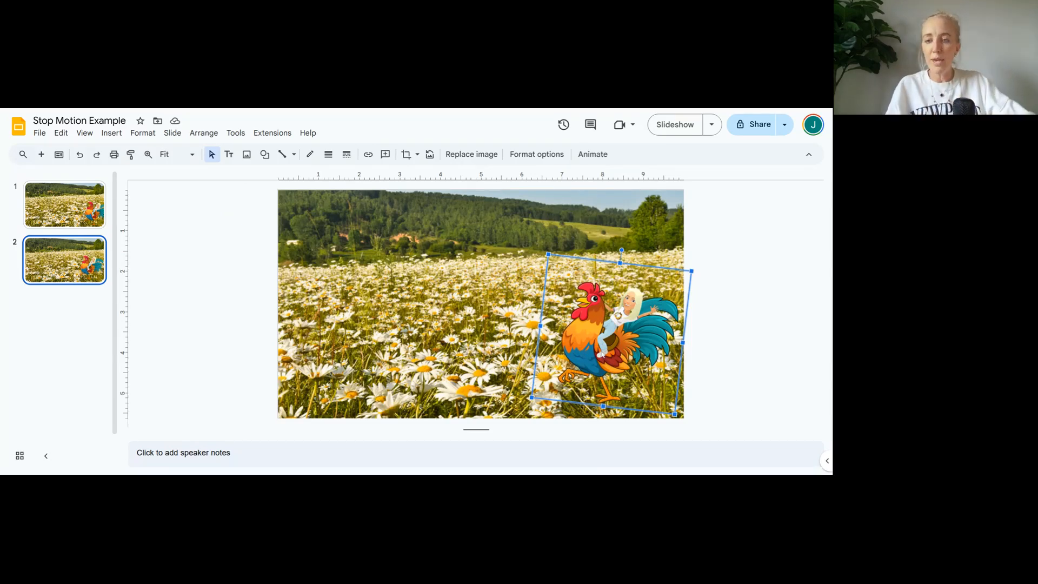
pyautogui.moveTo(600, 352); pyautogui.dragTo(477, 315)
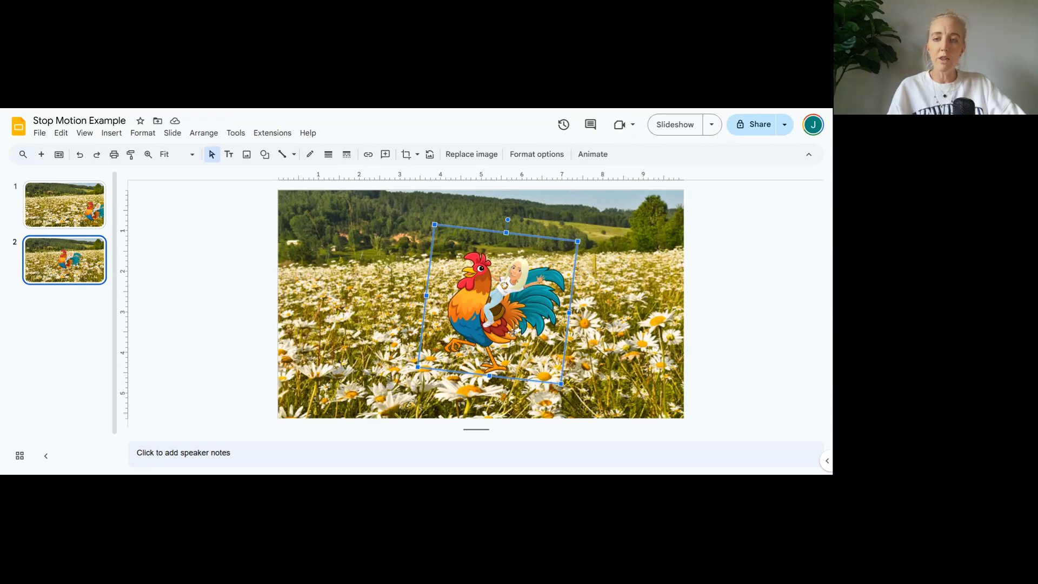
pyautogui.moveTo(556, 325); pyautogui.dragTo(627, 359)
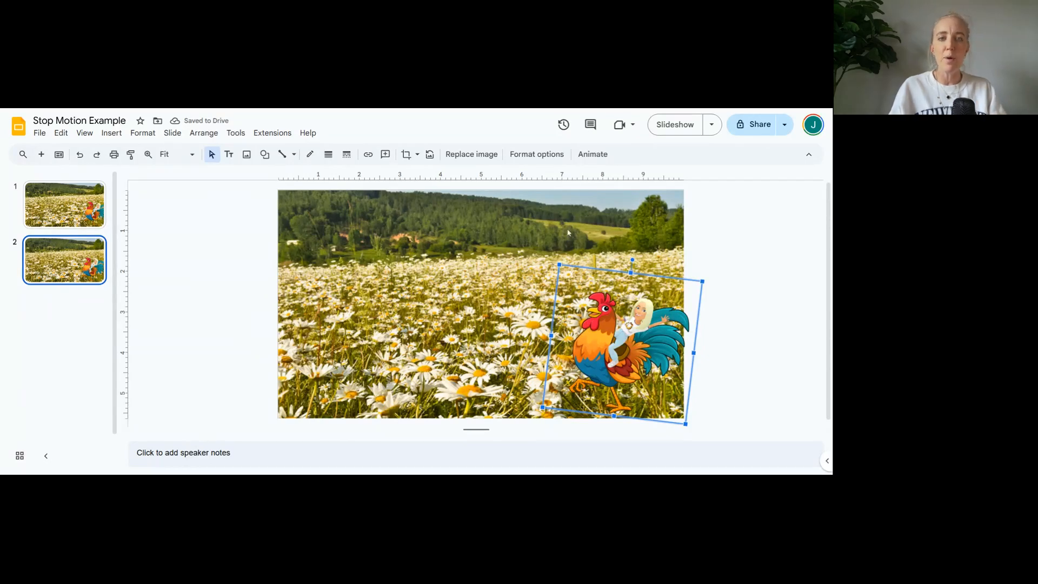
pyautogui.click(112, 133)
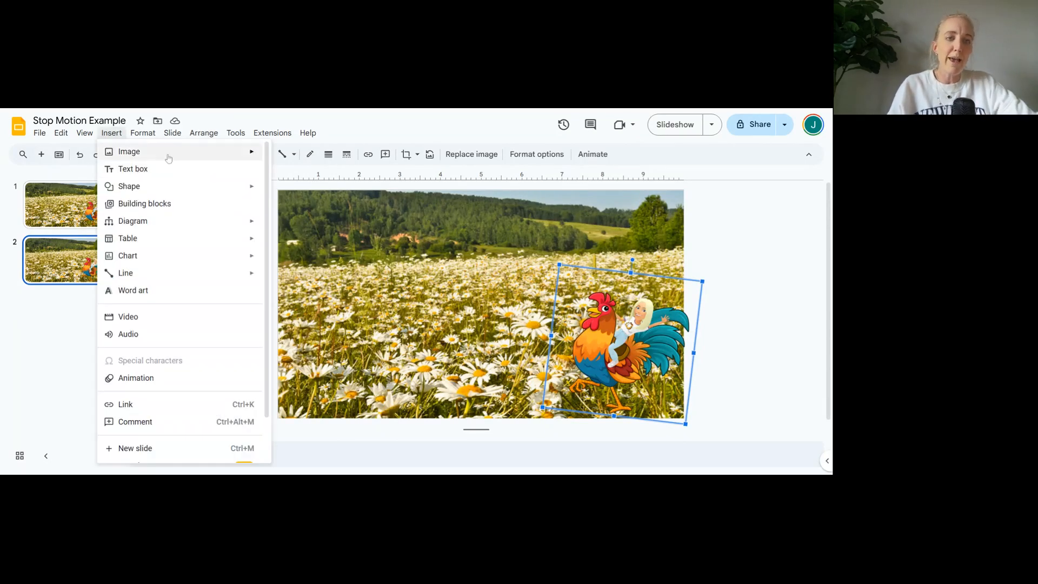
pyautogui.moveTo(169, 157)
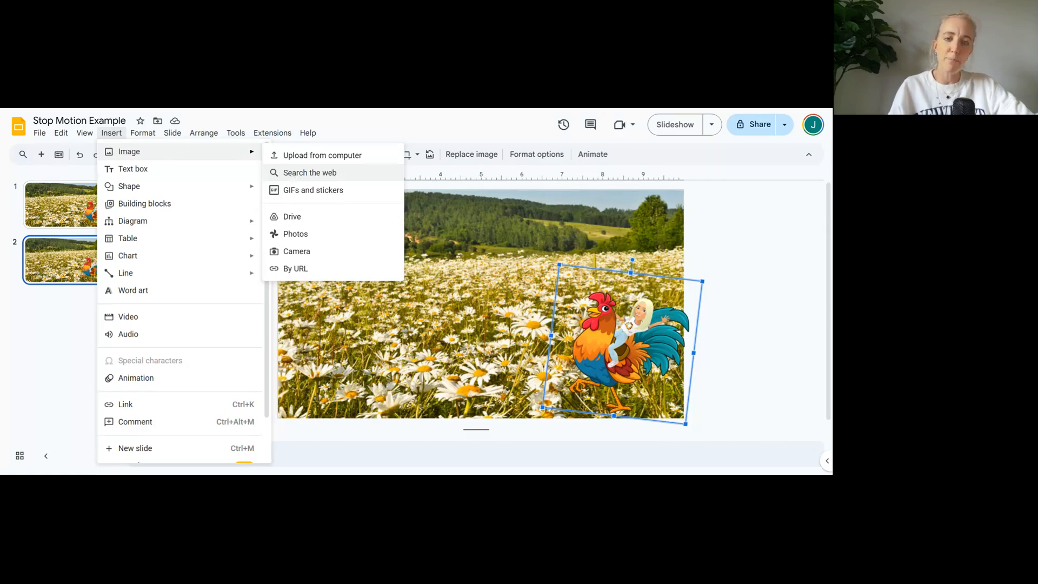
pyautogui.click(507, 259)
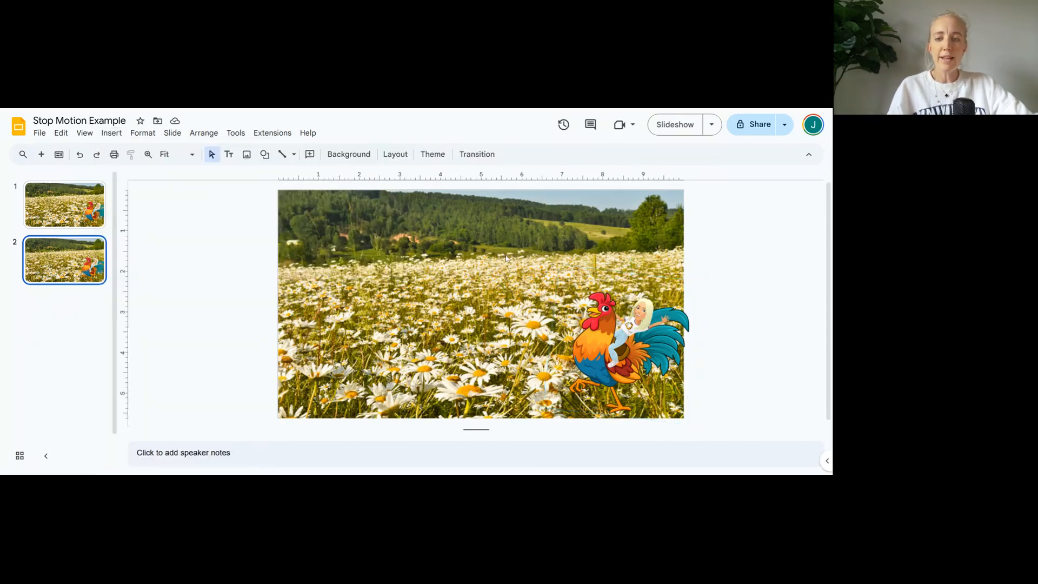
# Nudge the rooster left on the second slide, and duplicate that slide with the rooster moved a little farther left.
pyautogui.click(623, 357)
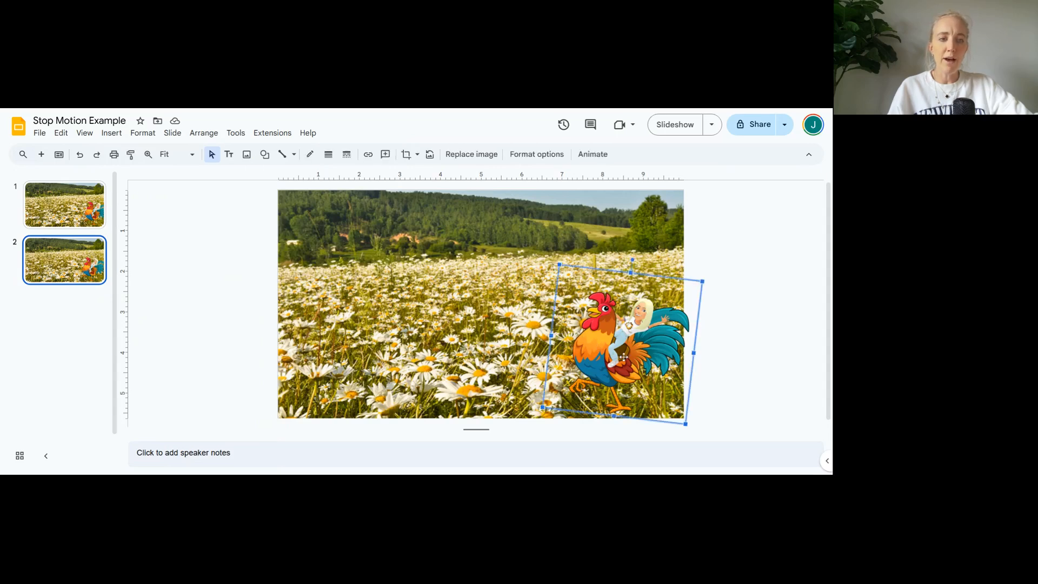
pyautogui.moveTo(624, 357); pyautogui.dragTo(621, 356)
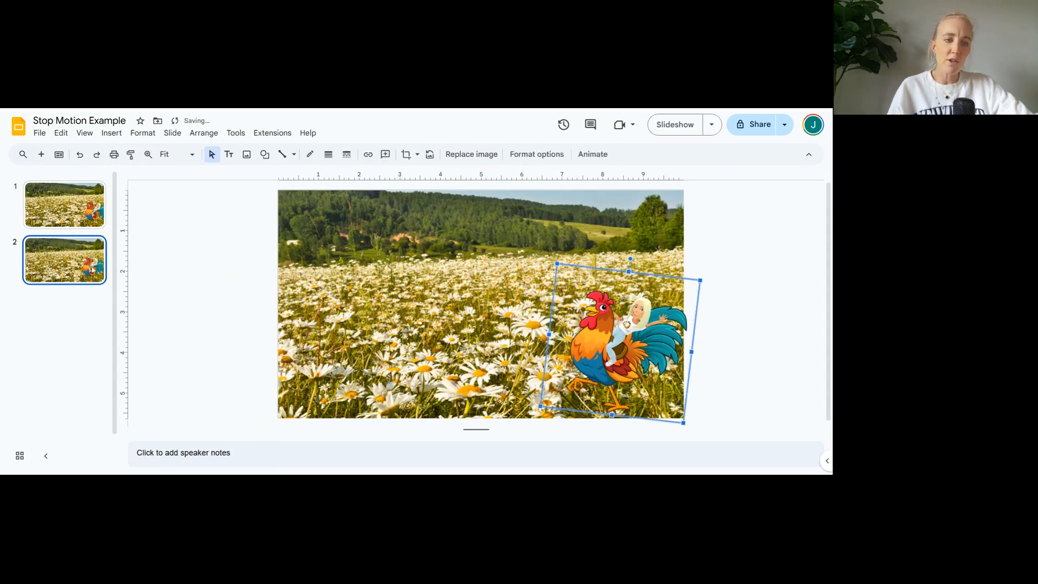
pyautogui.click(428, 314)
pyautogui.hotkey('ctrl', 'd')
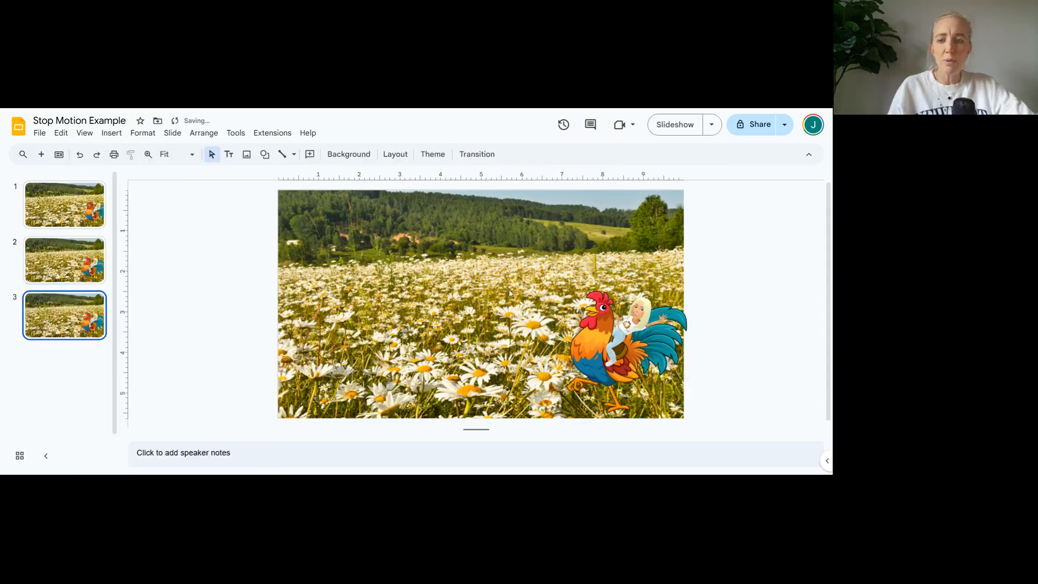
pyautogui.moveTo(597, 341); pyautogui.dragTo(571, 331)
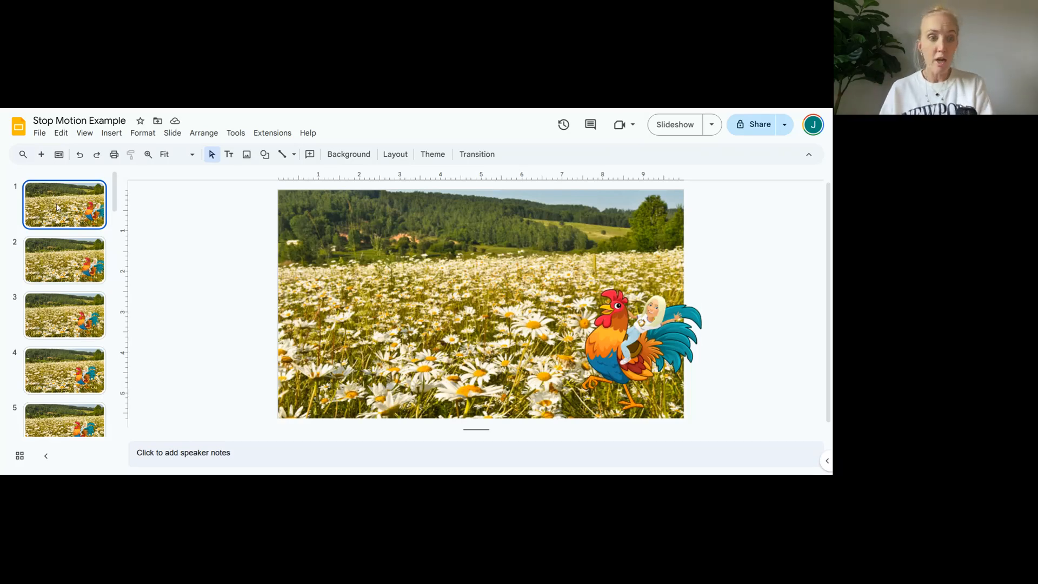
# Step through the slides from the first to the last to review the rooster's movement across the field.
pyautogui.press('Down')
pyautogui.press('Down')
pyautogui.press('Down')
pyautogui.press('Down')
pyautogui.press('Down')
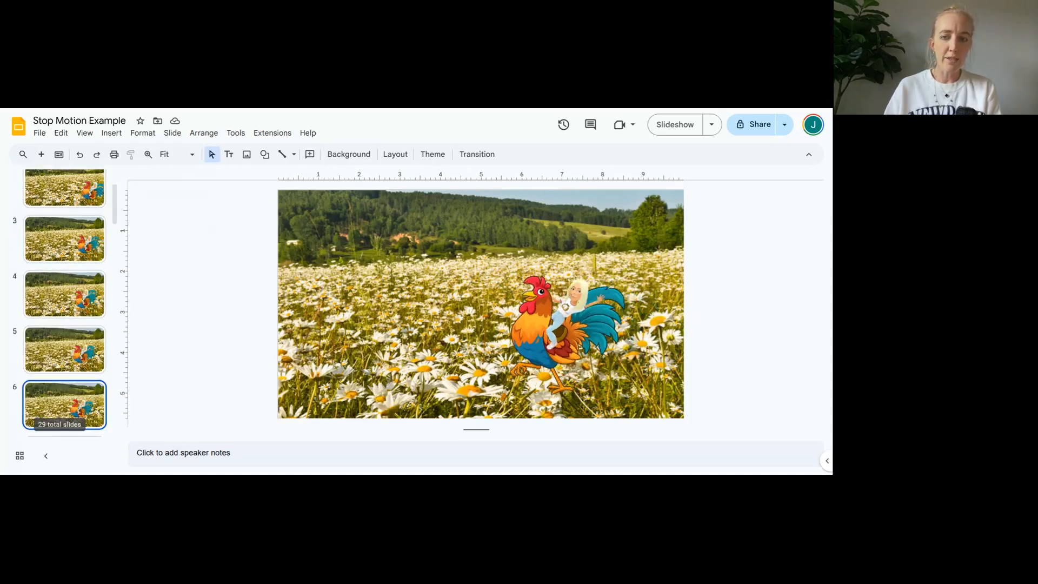
pyautogui.press('Down')
pyautogui.press('Down')
pyautogui.press('Down')
pyautogui.press('Down')
pyautogui.press('Down')
pyautogui.press('Down')
pyautogui.press('Down')
pyautogui.press('Down')
pyautogui.press('Down')
pyautogui.press('Down')
pyautogui.press('Down')
pyautogui.press('Down')
pyautogui.press('Down')
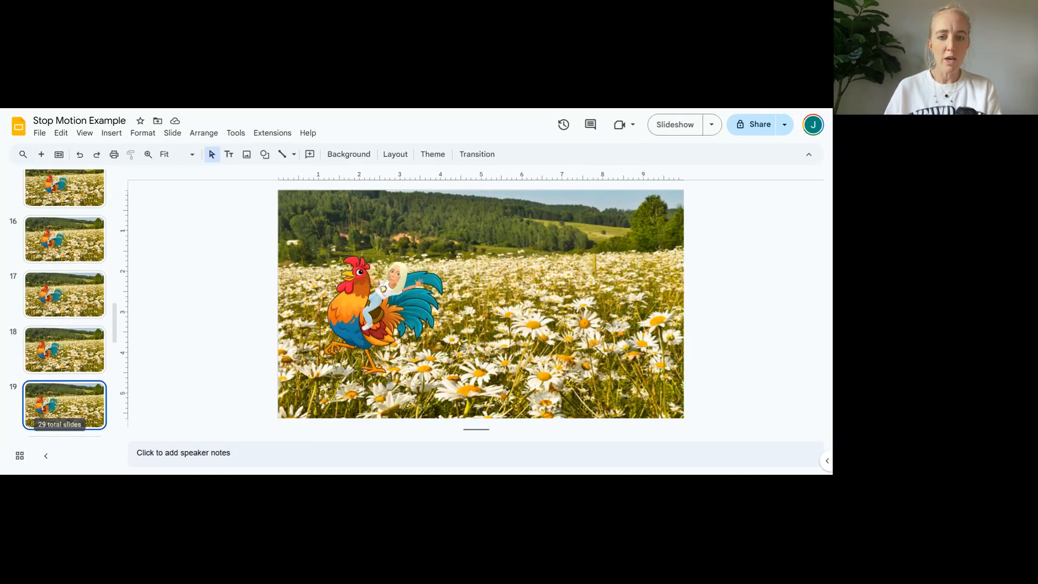
pyautogui.press('Down')
pyautogui.press('Down')
pyautogui.press('Down')
pyautogui.press('Down')
pyautogui.press('Down')
pyautogui.press('Down')
pyautogui.press('Down')
pyautogui.press('Down')
pyautogui.press('Down')
pyautogui.press('Down')
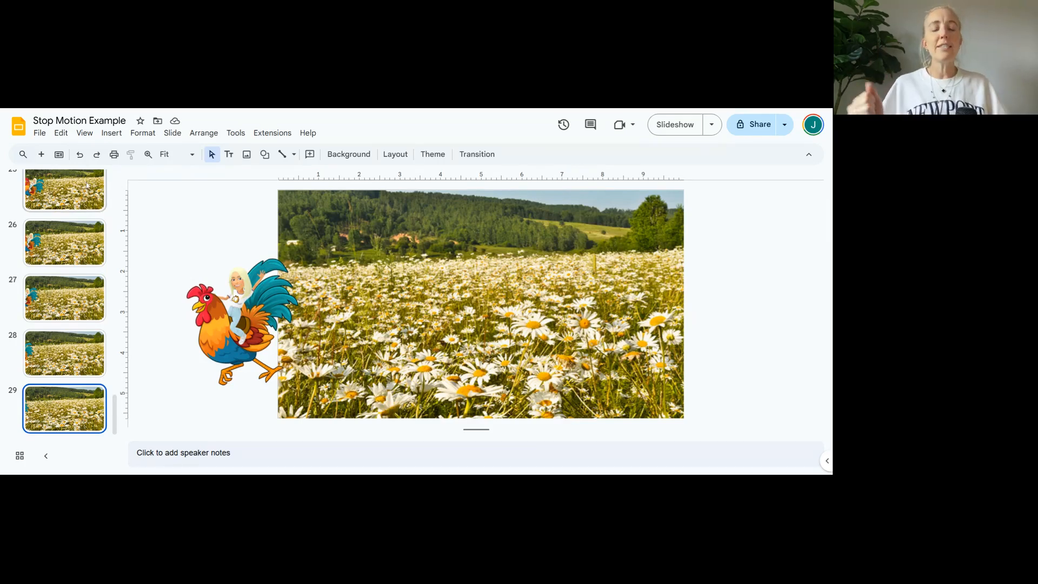
# Set the web publishing link to auto-advance every second, start as soon as the player loads and restart after the last slide.
pyautogui.click(39, 135)
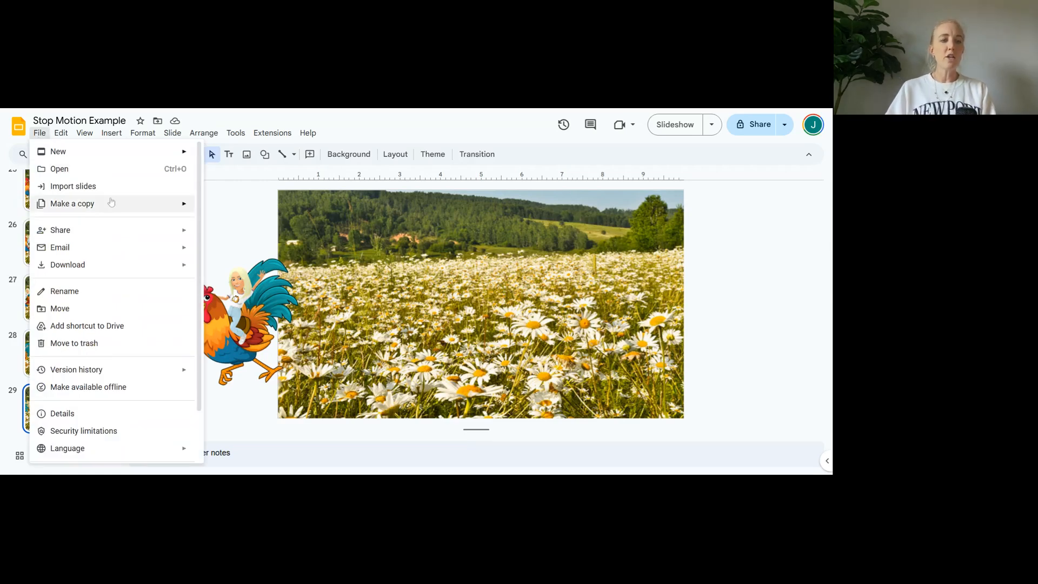
pyautogui.moveTo(159, 233)
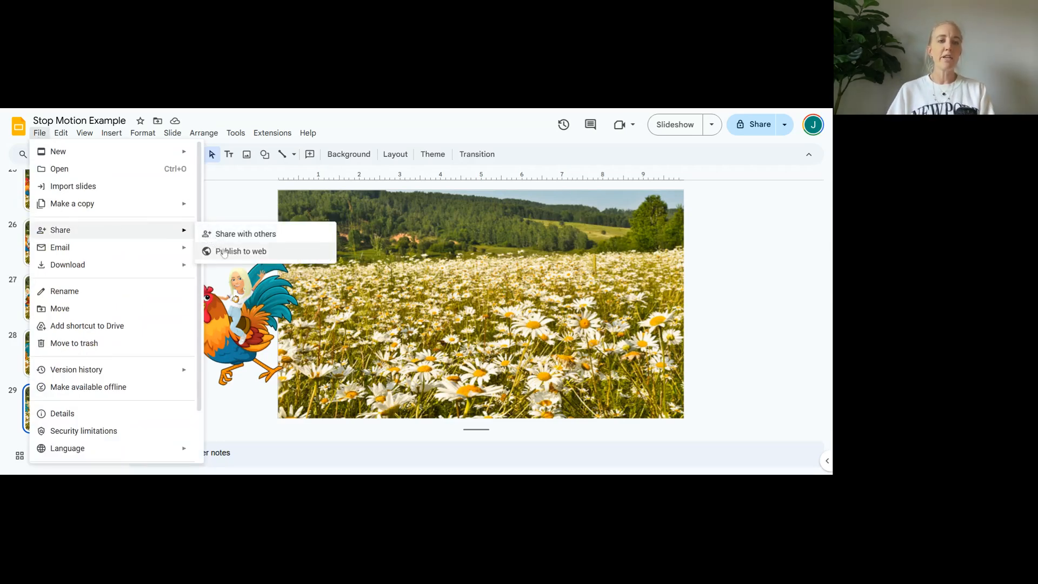
pyautogui.click(224, 252)
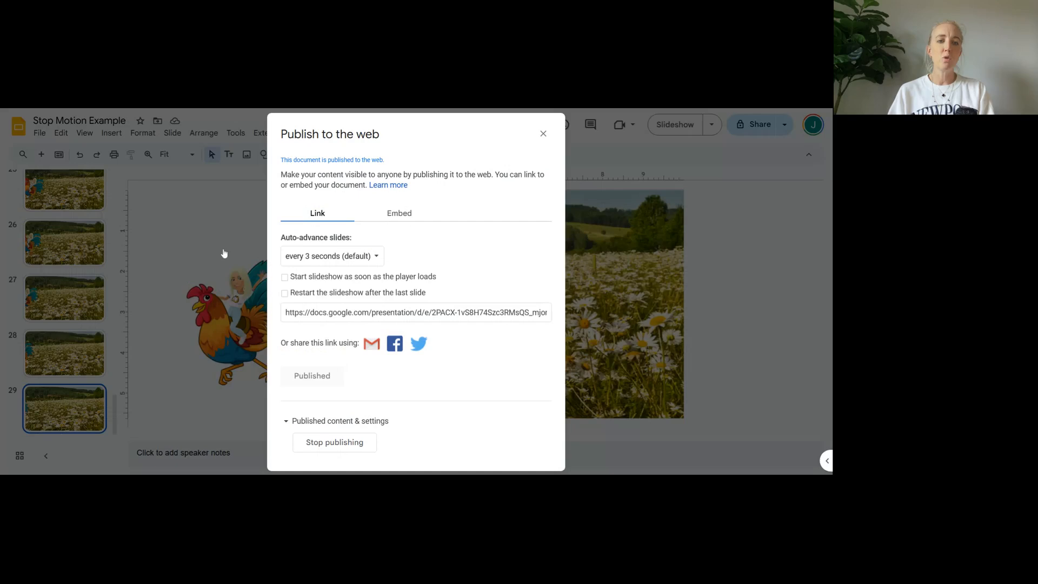
pyautogui.click(375, 262)
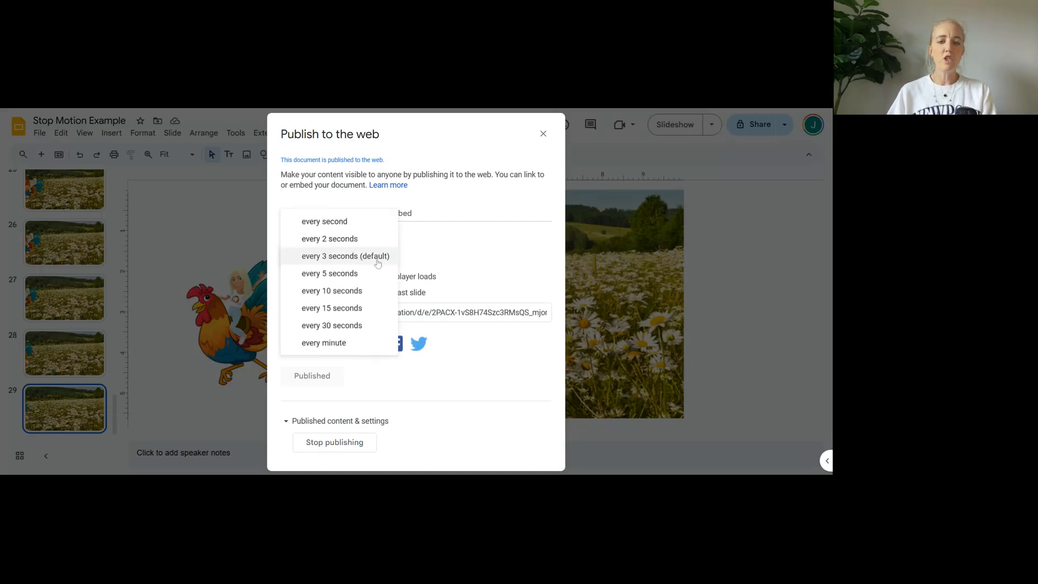
pyautogui.click(331, 224)
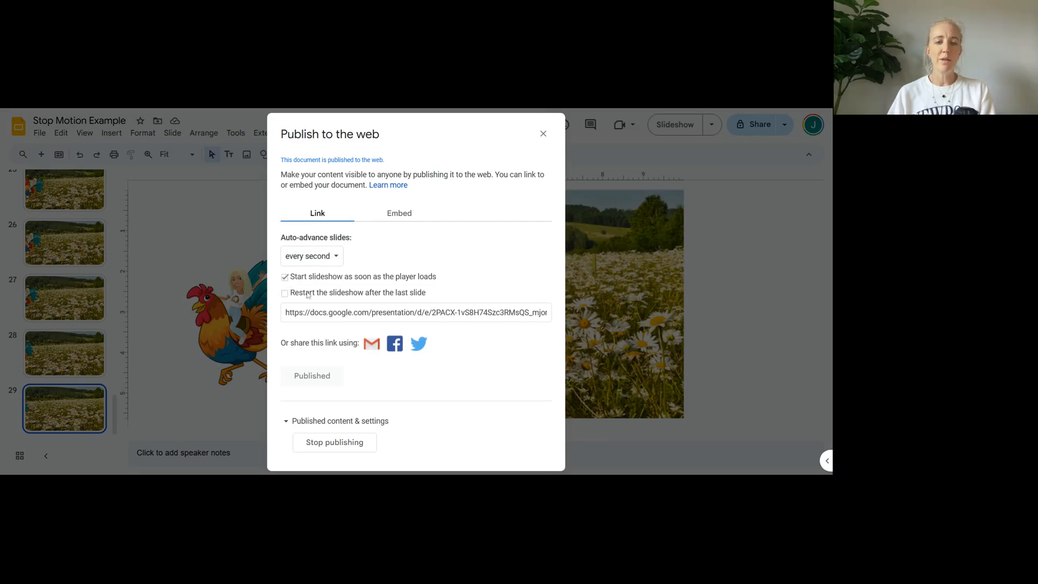
pyautogui.click(287, 294)
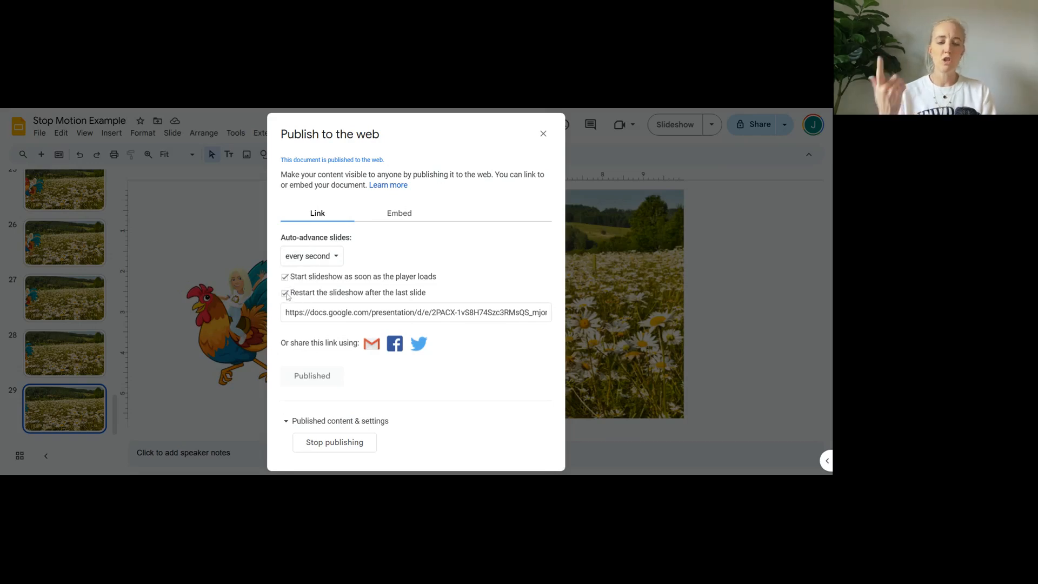
# View the embed options for the published slideshow and select the full published link.
pyautogui.click(379, 313)
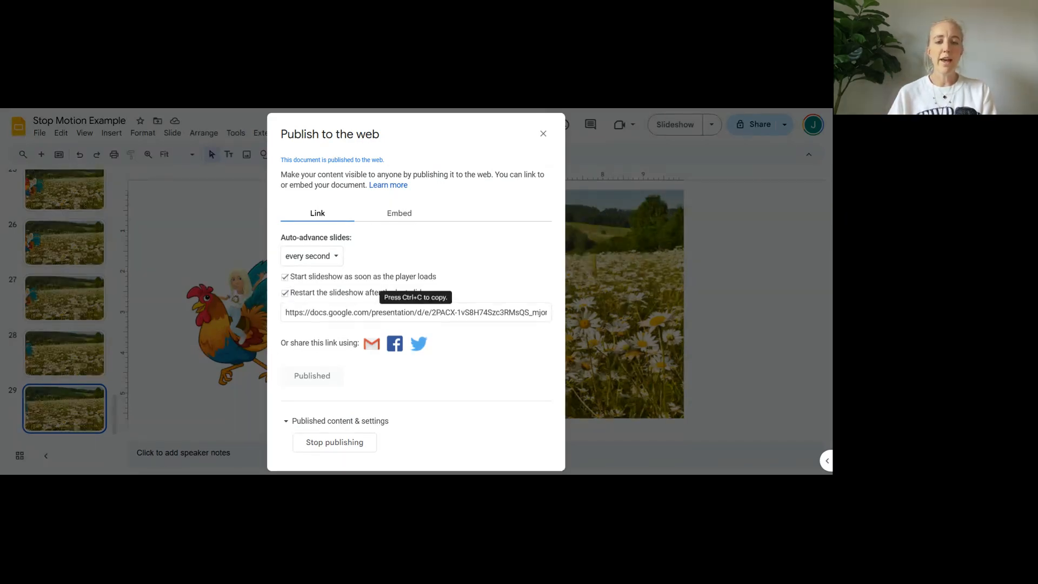
pyautogui.click(378, 312)
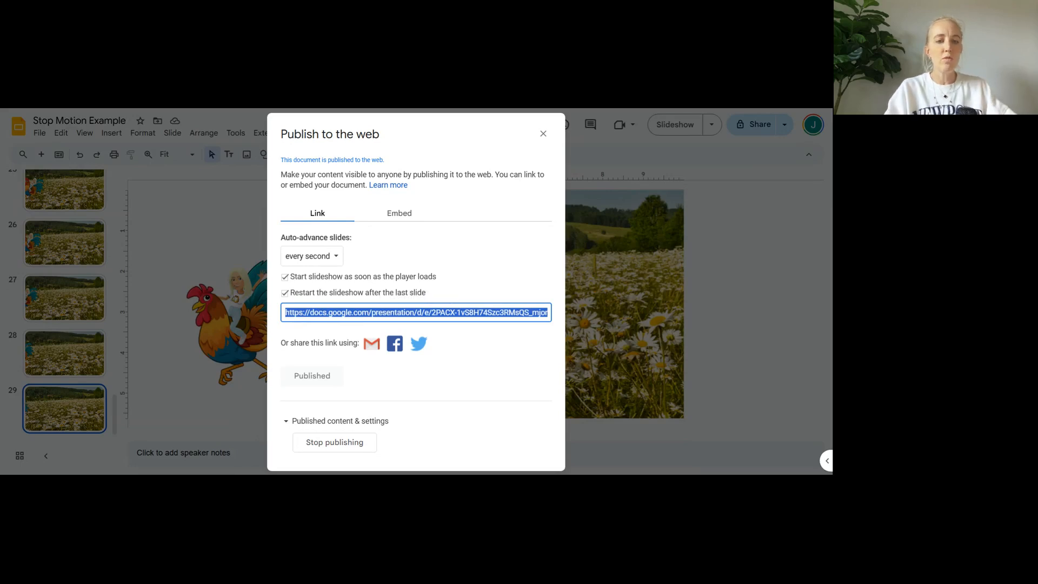
pyautogui.click(394, 215)
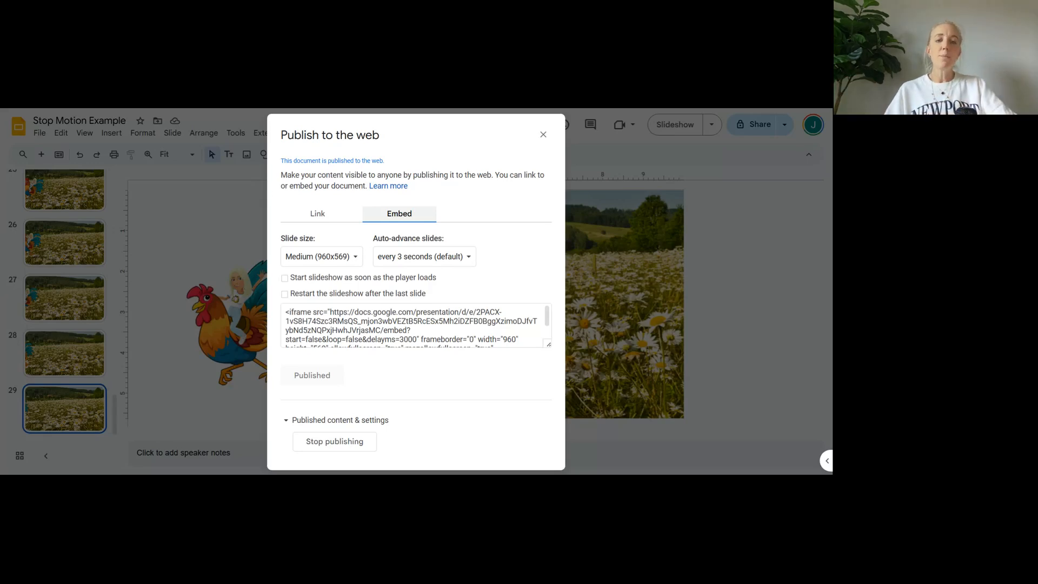
pyautogui.click(326, 219)
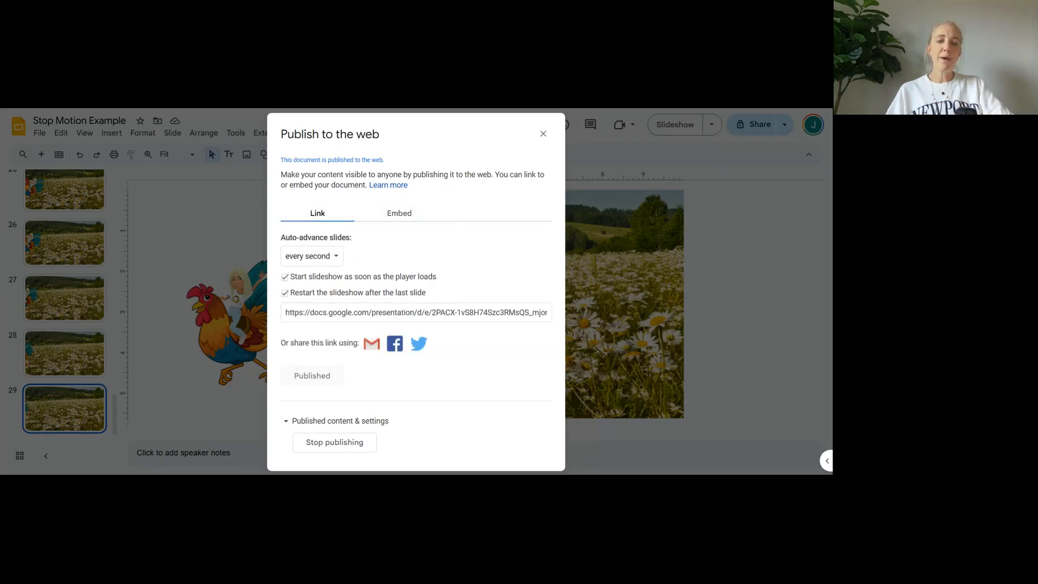
pyautogui.click(379, 313)
pyautogui.doubleClick(340, 313)
pyautogui.tripleClick(339, 312)
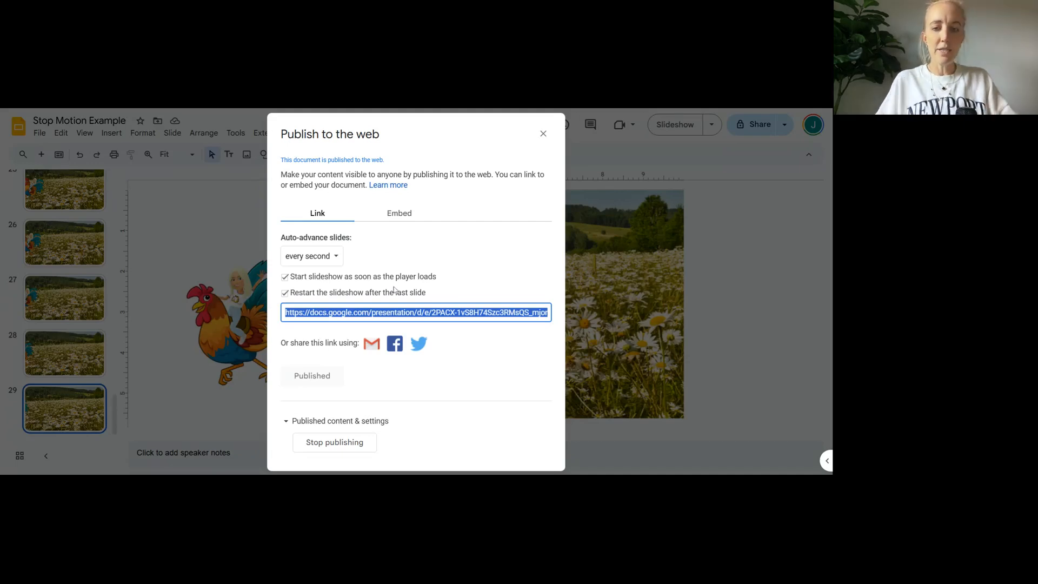
pyautogui.click(520, 109)
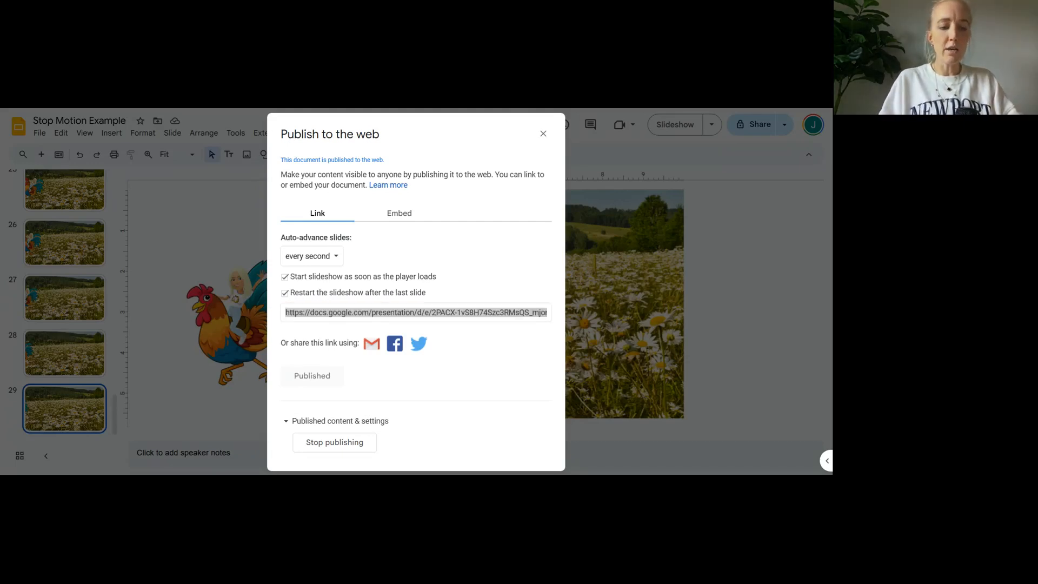